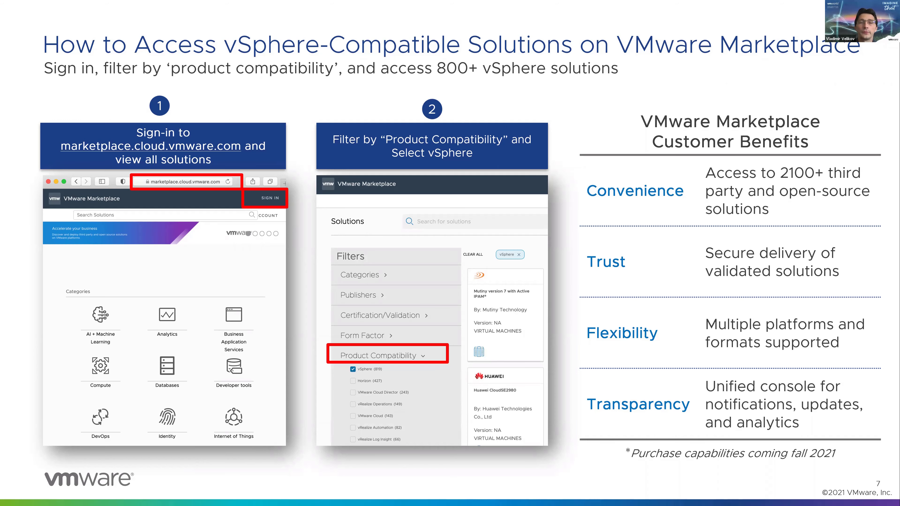
Leave the PowerPoint slide show for the VMware Marketplace home page in Chrome.
key(alt+Tab)
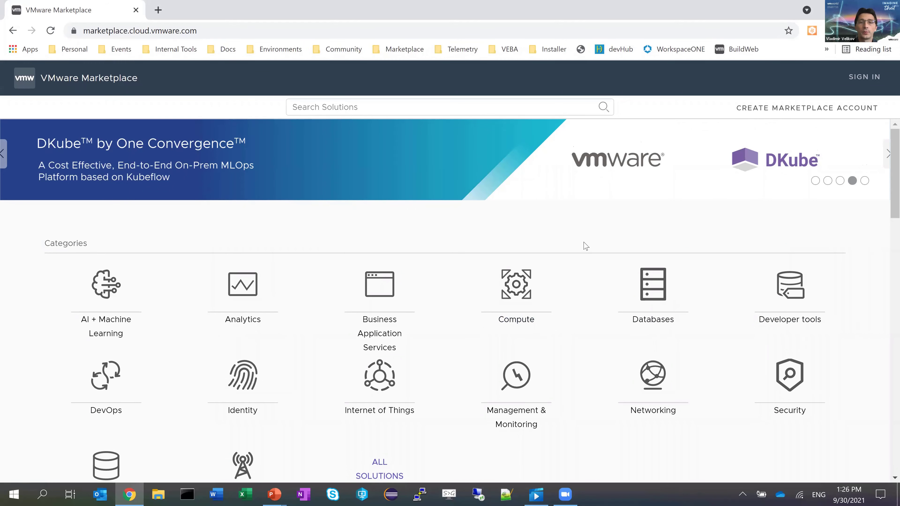
Show ALL SOLUTIONS with Categories collapsed and Product Compatibility filtered to vSphere.
scroll(461, 320, down, 3)
click(377, 358)
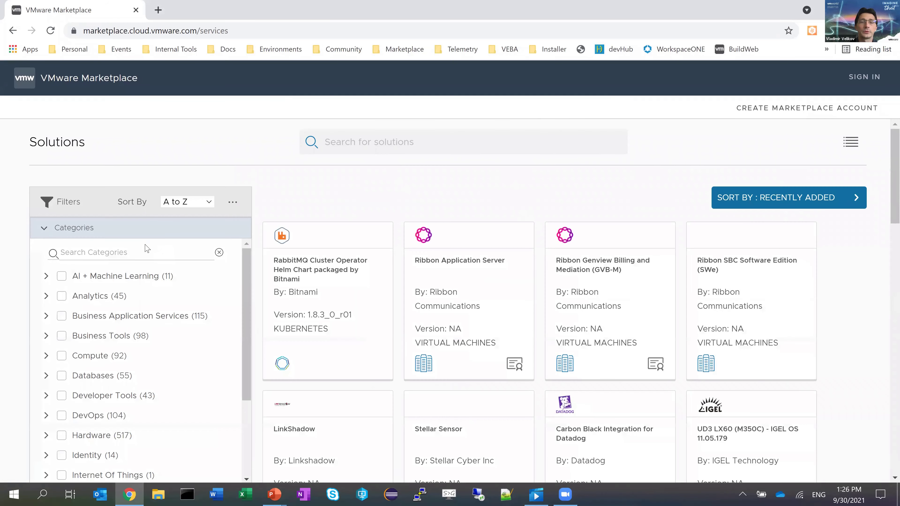
click(44, 231)
click(44, 312)
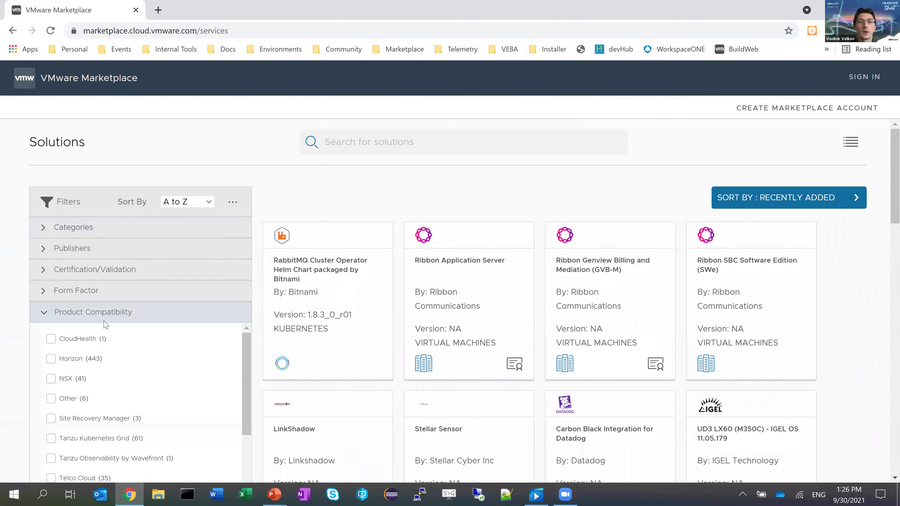
scroll(138, 335, down, 10)
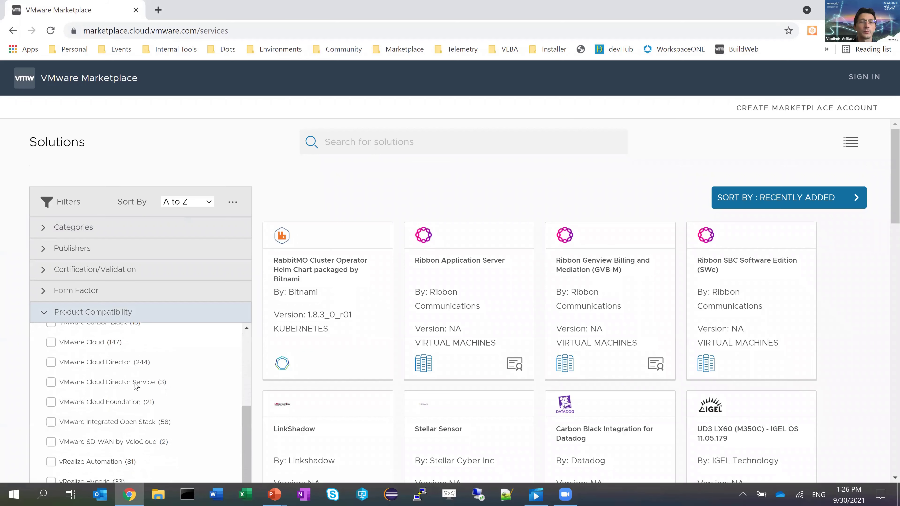
scroll(135, 385, down, 1)
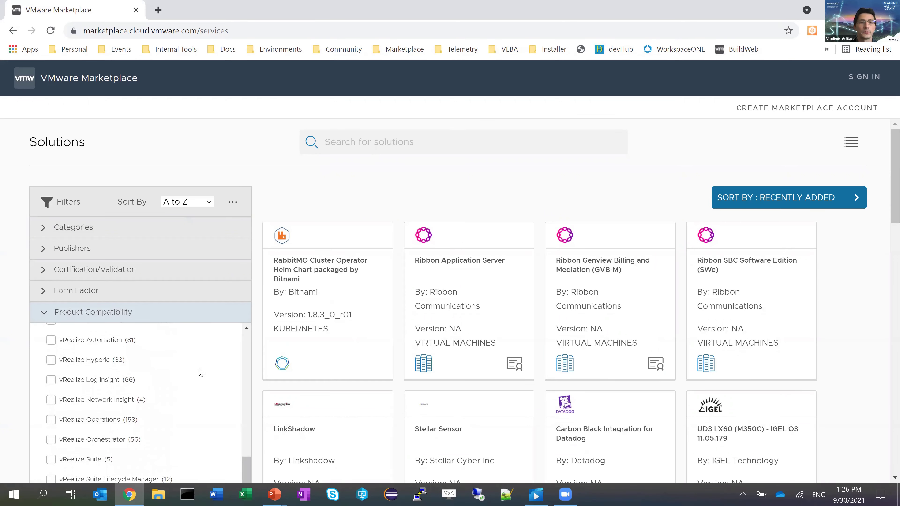
scroll(212, 372, down, 3)
click(188, 424)
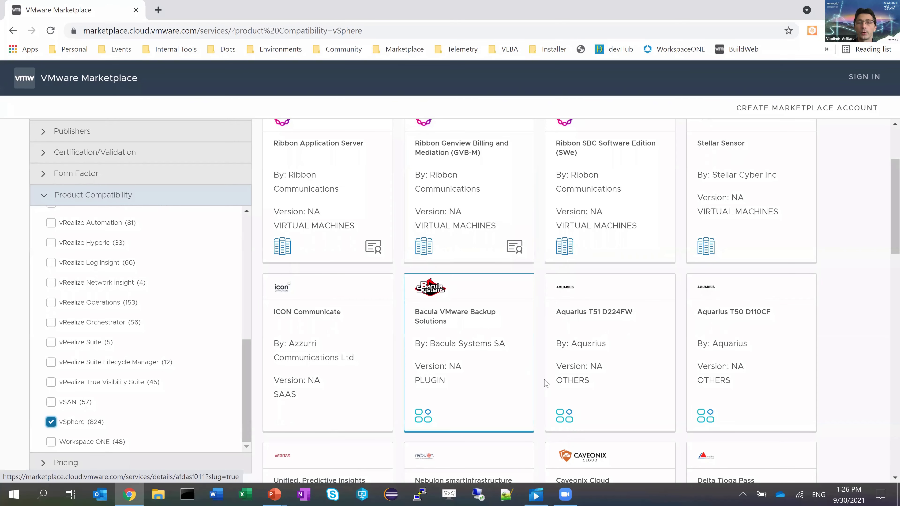
scroll(500, 315, down, 1)
Scroll through the vSphere-compatible solution results.
scroll(497, 315, down, 4)
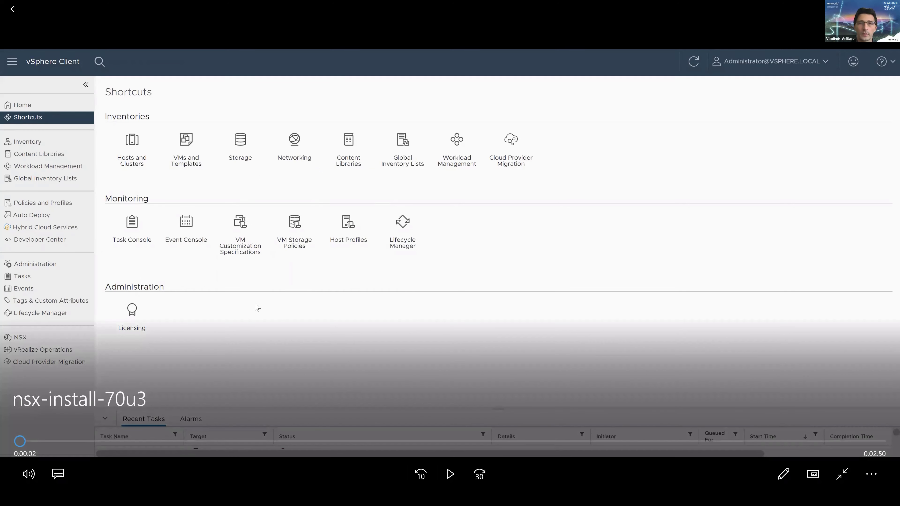
Play the recording and advance the Install NSX wizard past Review details with Medium deployment.
key(space)
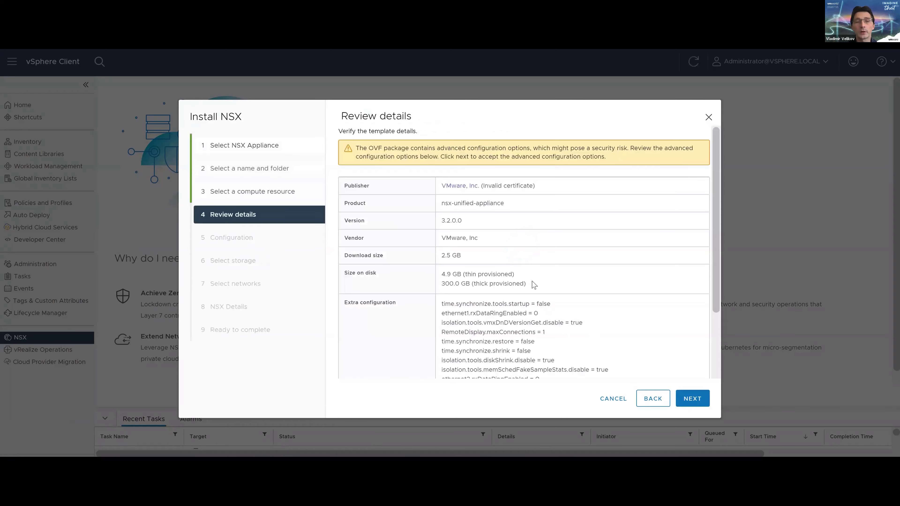
click(684, 400)
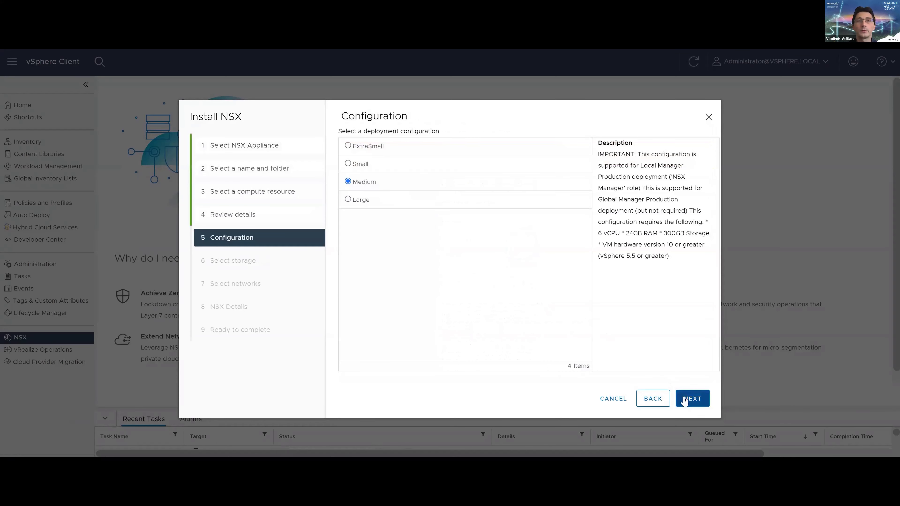
click(685, 400)
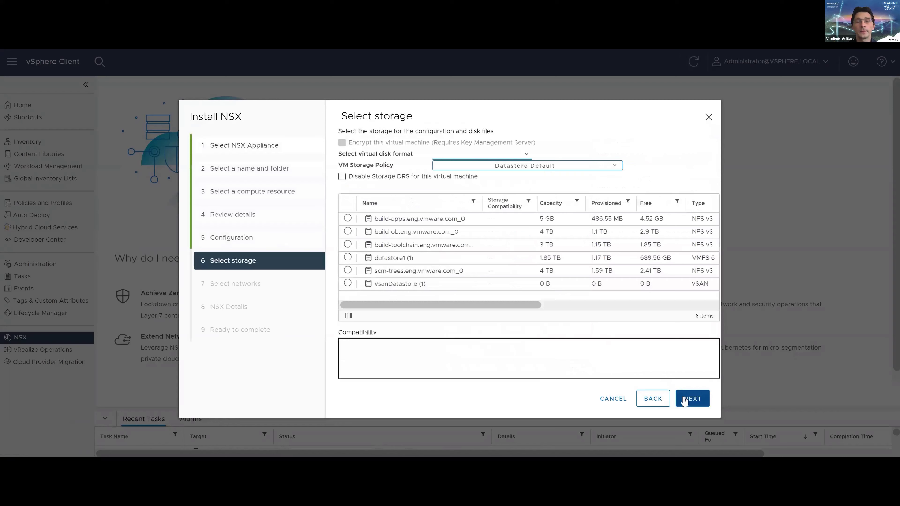
Choose datastore1 (1) for the NSX appliance and continue to Select networks.
click(370, 262)
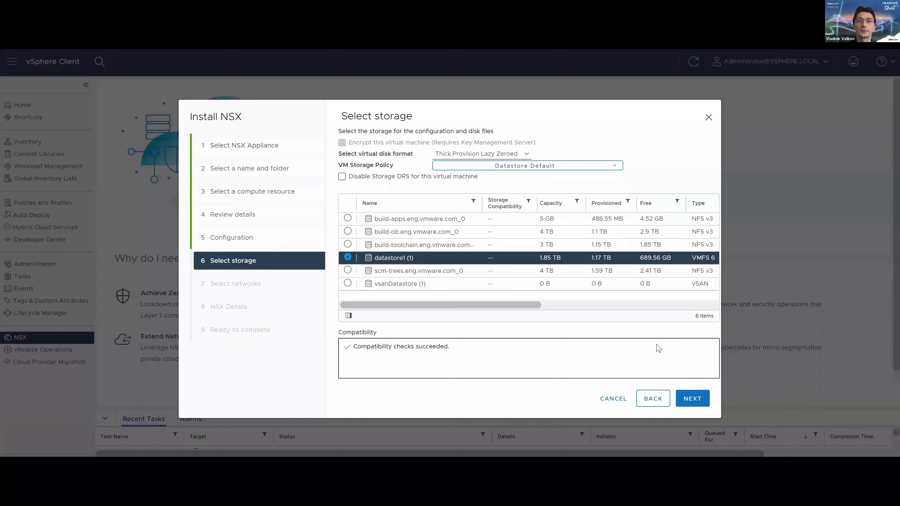
click(688, 406)
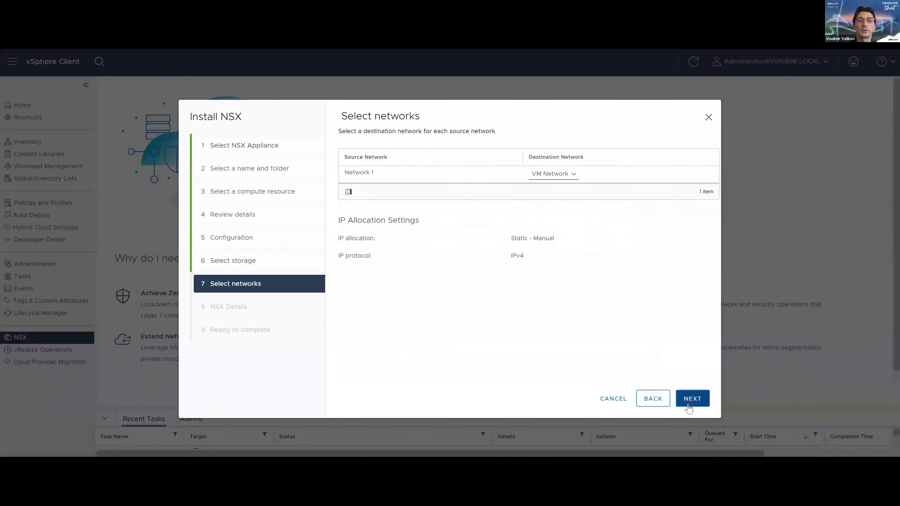
click(693, 402)
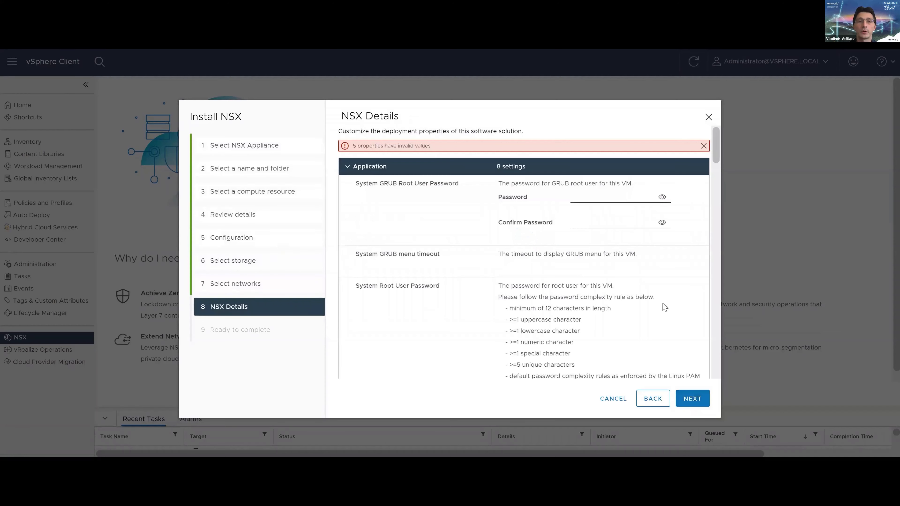
click(662, 197)
click(617, 200)
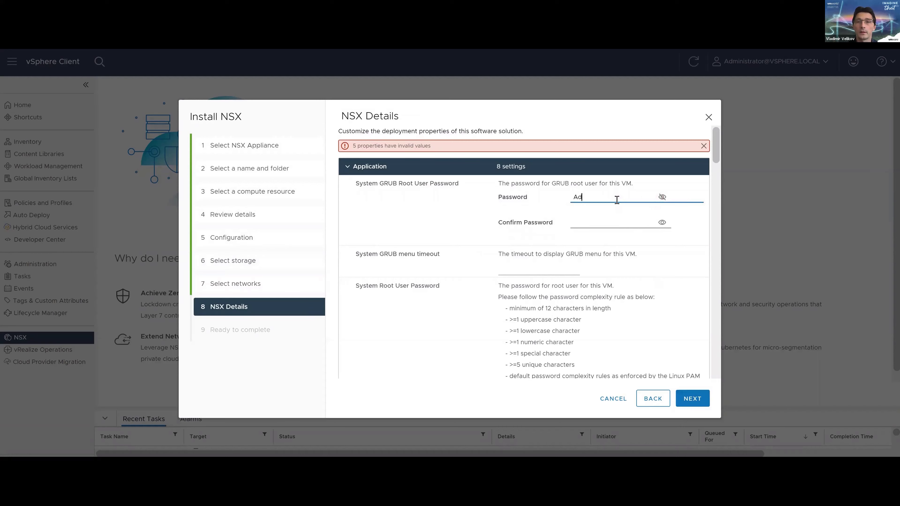
click(662, 197)
click(608, 221)
key(ctrl+v)
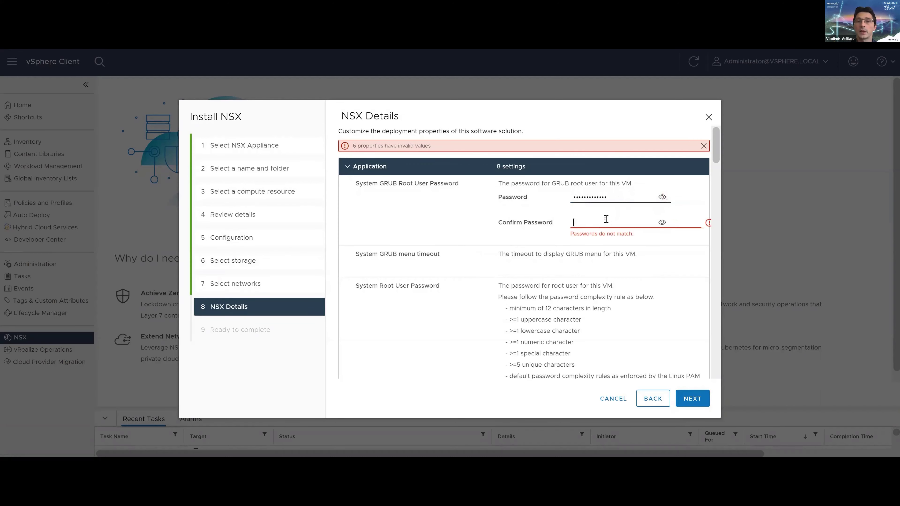
scroll(623, 255, down, 5)
scroll(621, 263, down, 1)
click(602, 200)
key(ctrl+v)
click(606, 223)
key(ctrl+v)
scroll(604, 282, down, 4)
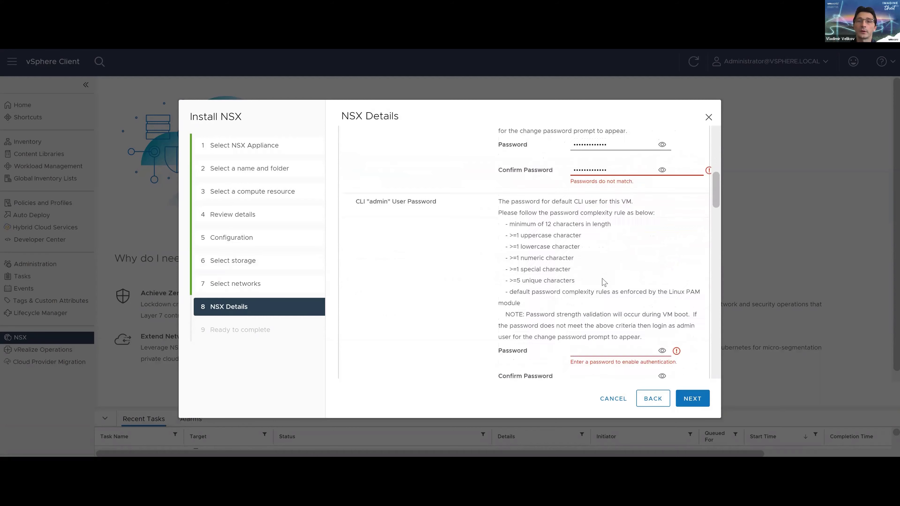
scroll(590, 227, up, 2)
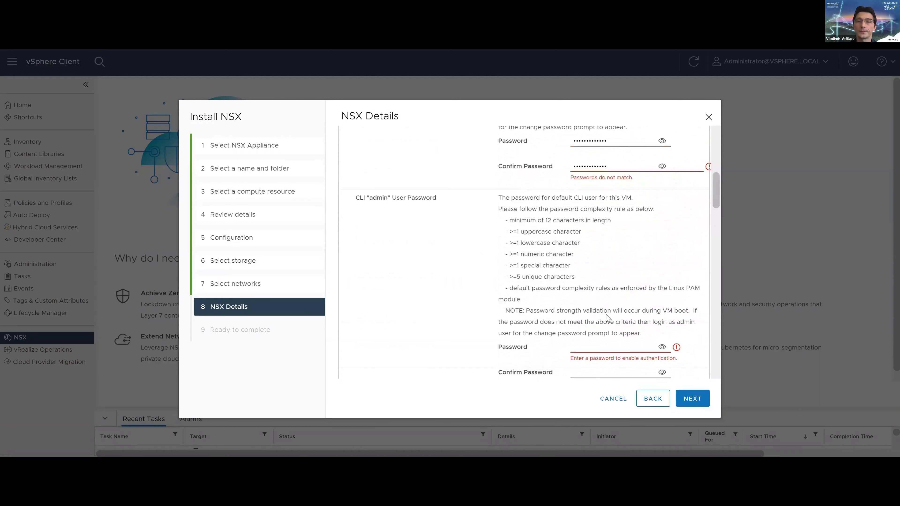
click(599, 345)
key(ctrl+v)
click(595, 372)
key(ctrl+v)
scroll(599, 330, down, 3)
scroll(599, 328, down, 8)
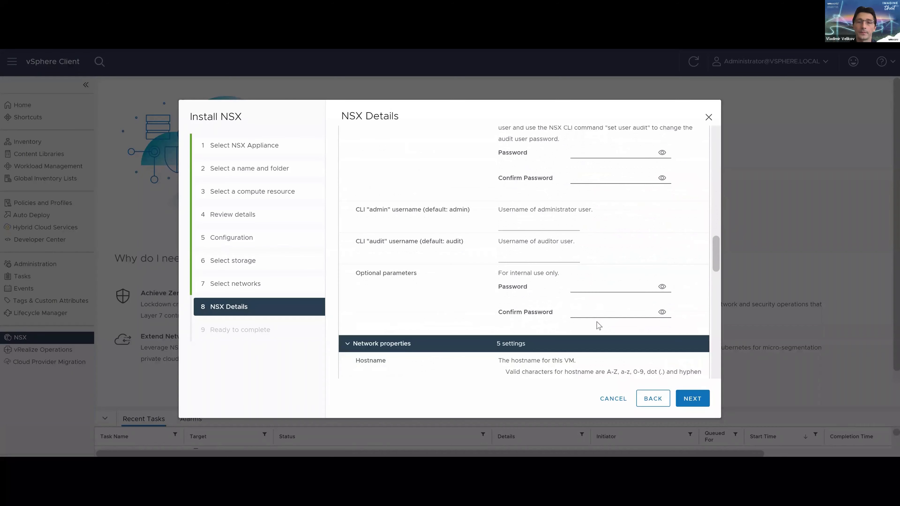
Set hostname nsx-manager, IPv4 10.184.101.116, netmask 255.255.240.0 and gateway 10.184.111.254.
scroll(593, 280, down, 2)
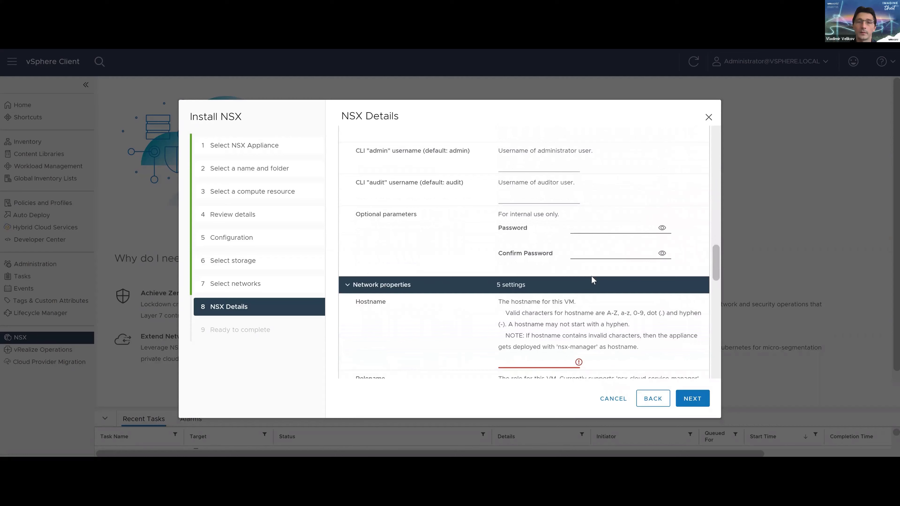
scroll(593, 280, down, 2)
click(539, 303)
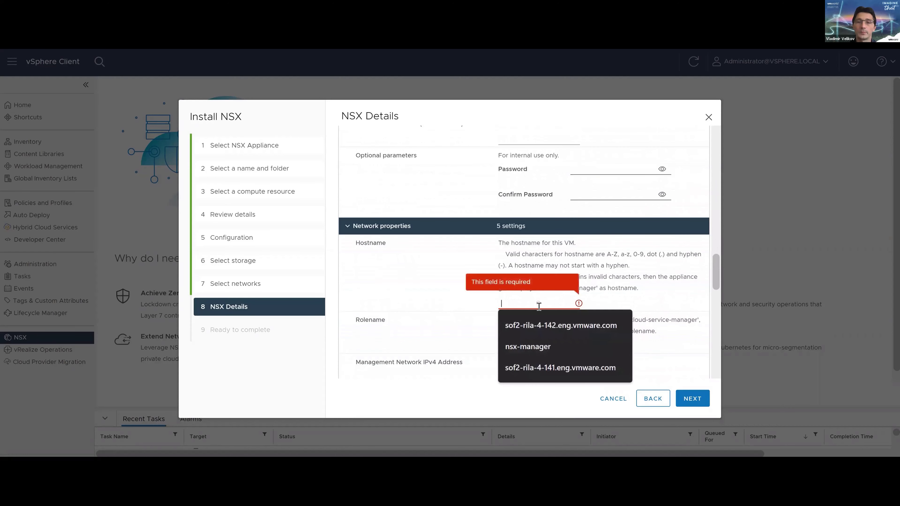
click(544, 349)
scroll(629, 339, down, 3)
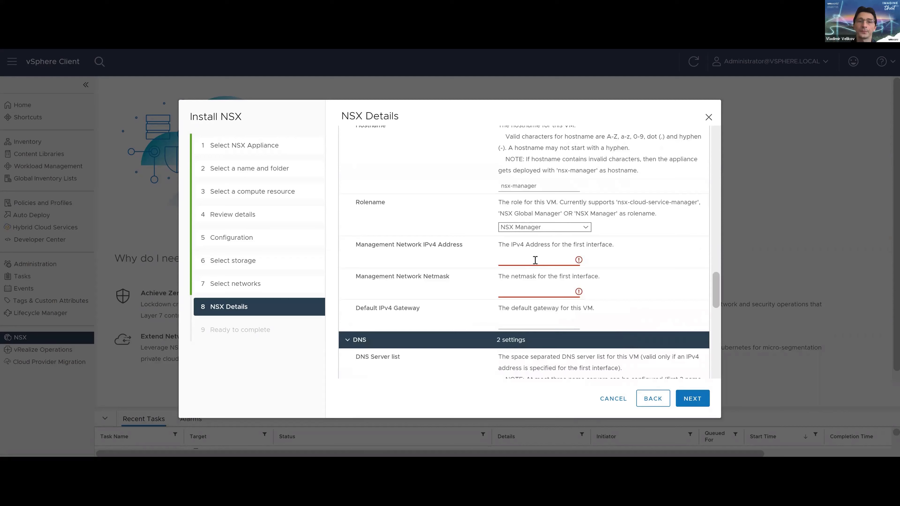
click(535, 260)
key(Down)
key(Return)
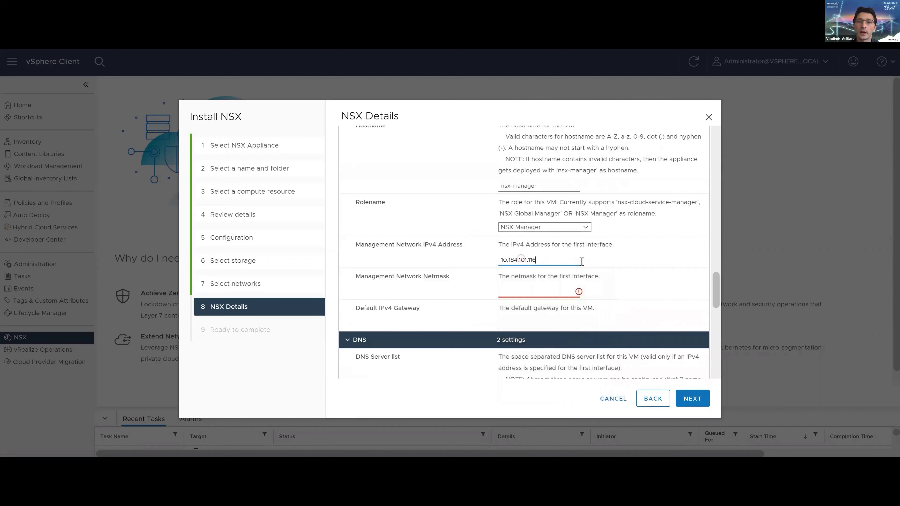
click(555, 292)
key(Down)
key(Down)
key(Down)
key(Return)
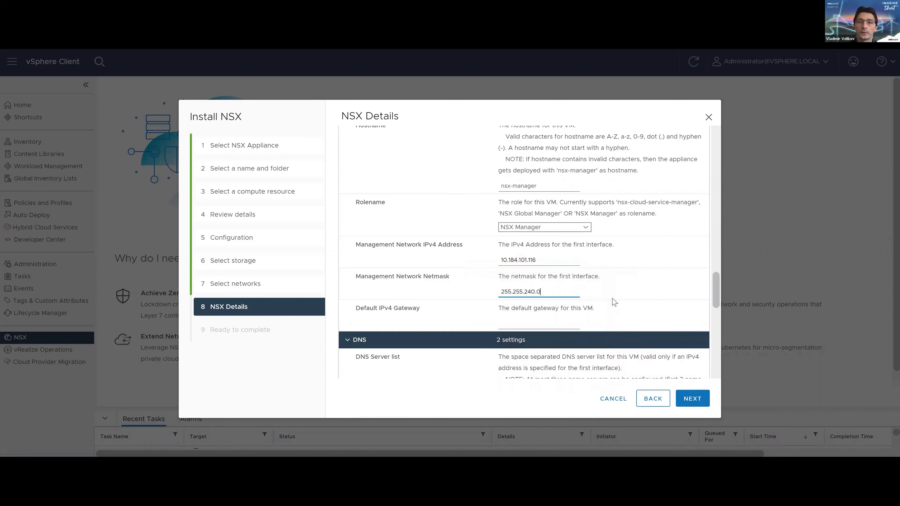
click(560, 322)
key(Down)
key(Down)
key(Return)
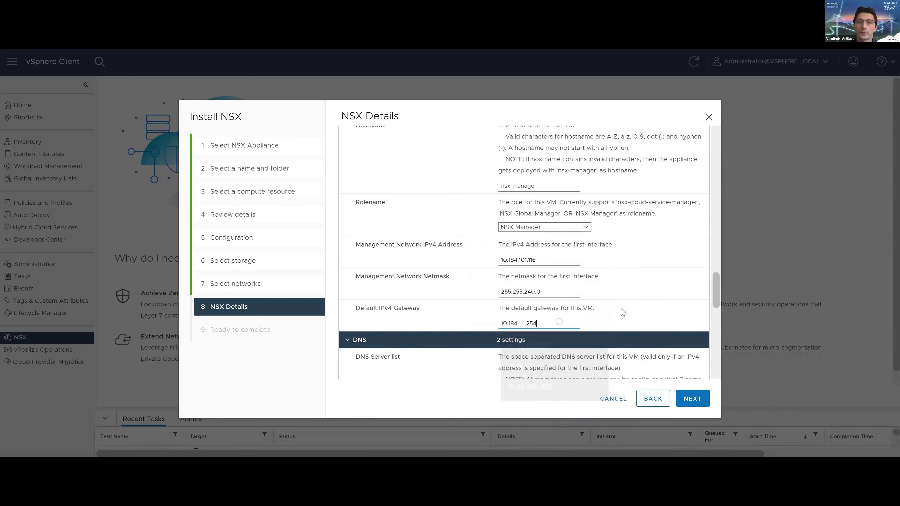
Set DNS server 10.184.17.130 and NTP server 10.166.1.120, then finish to launch installation.
scroll(624, 310, down, 5)
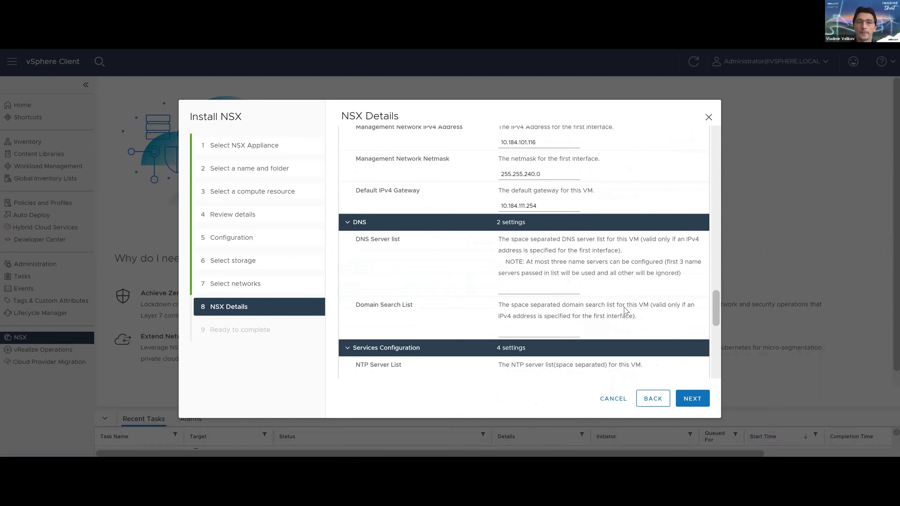
click(534, 231)
key(Down)
key(Return)
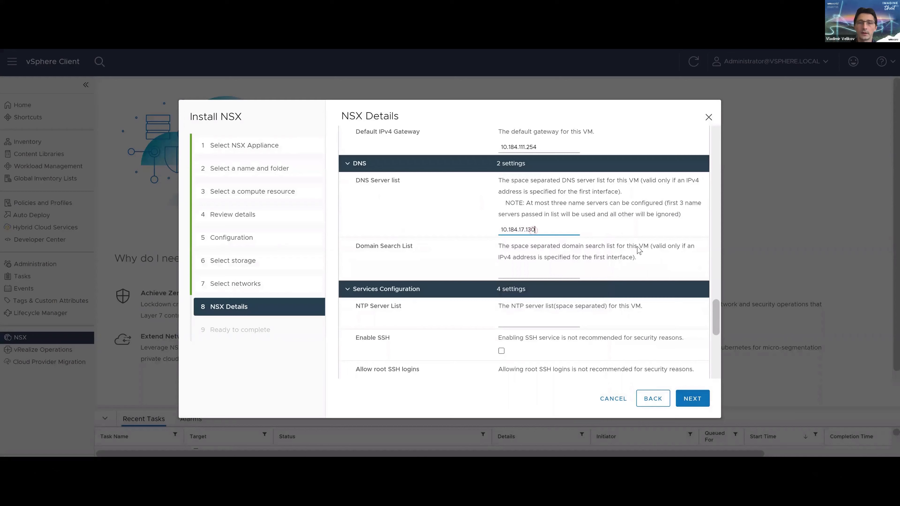
click(532, 324)
key(Down)
key(Down)
key(Down)
key(Return)
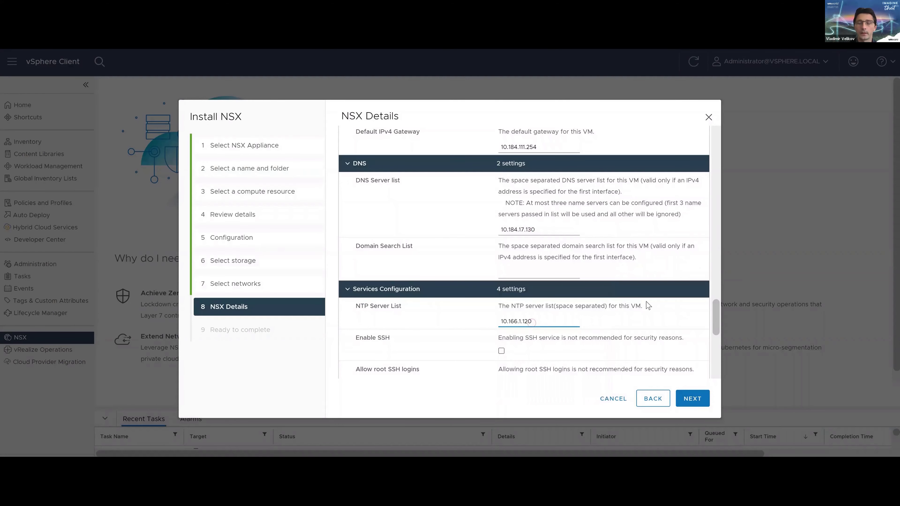
click(691, 398)
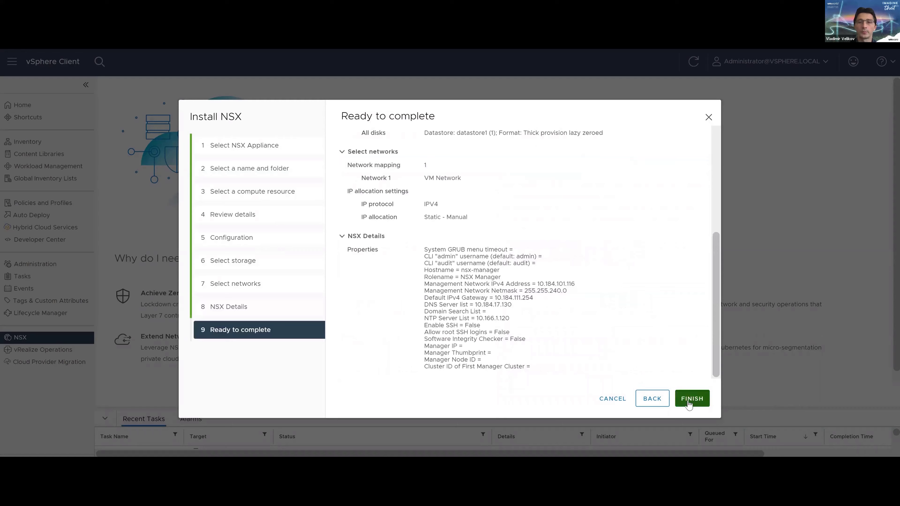
click(689, 399)
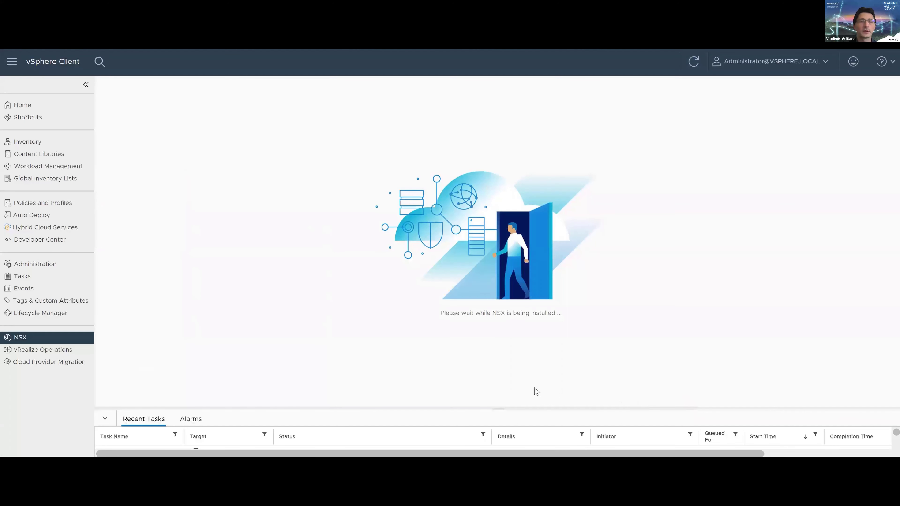
Enlarge Recent Tasks and follow deployment until the NSX-T Manager 3.2.0.0 plug-in is deployed.
drag(498, 408, 504, 367)
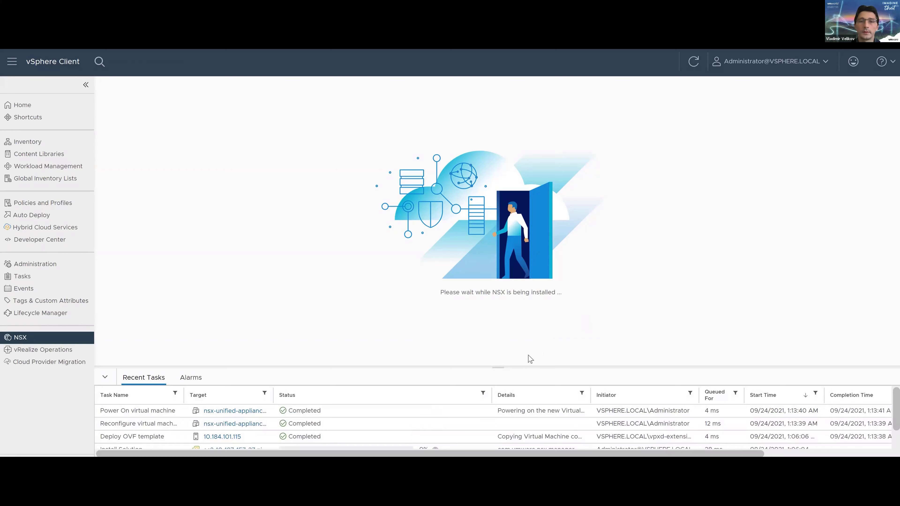
drag(498, 368, 496, 345)
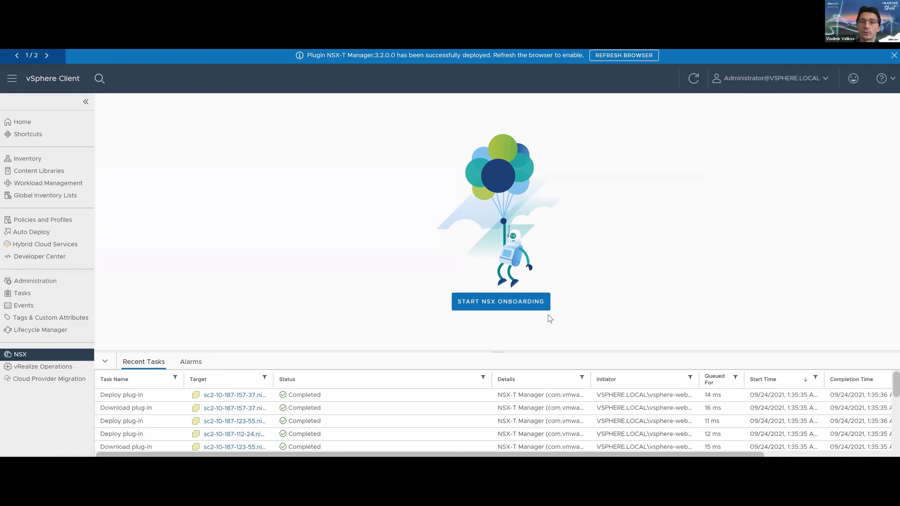
Start NSX onboarding and shrink Recent Tasks until Welcome to NSX asks for the license key.
click(494, 305)
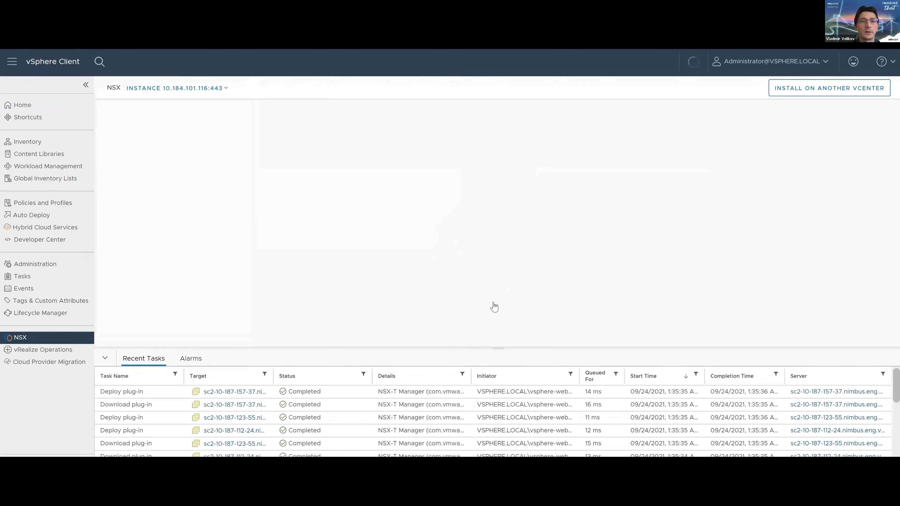
drag(495, 350, 500, 396)
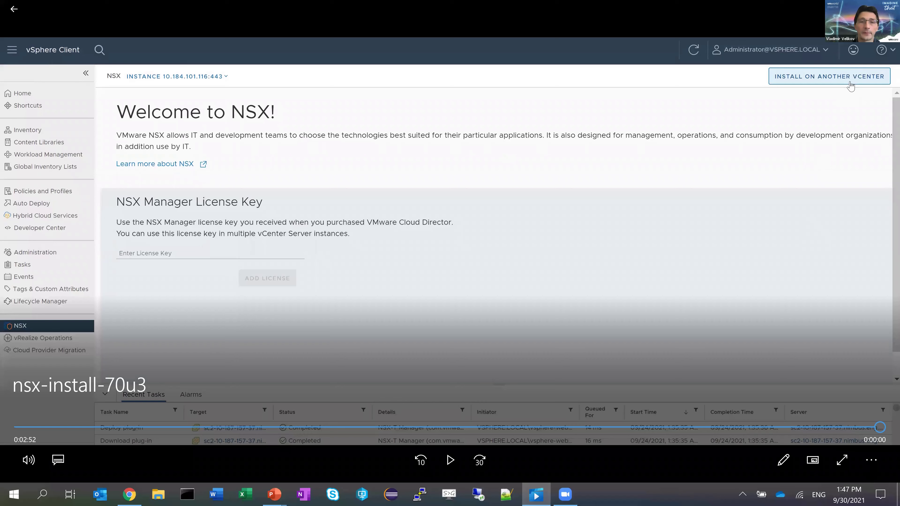
key(F11)
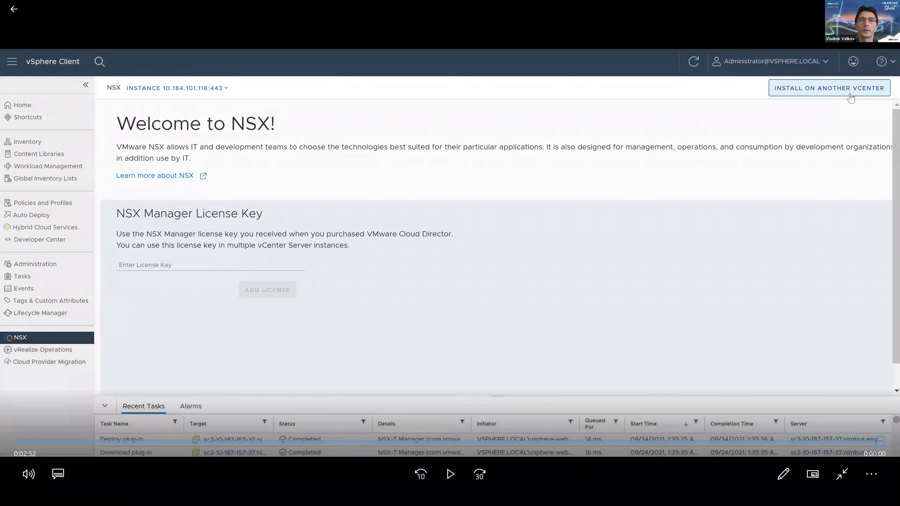